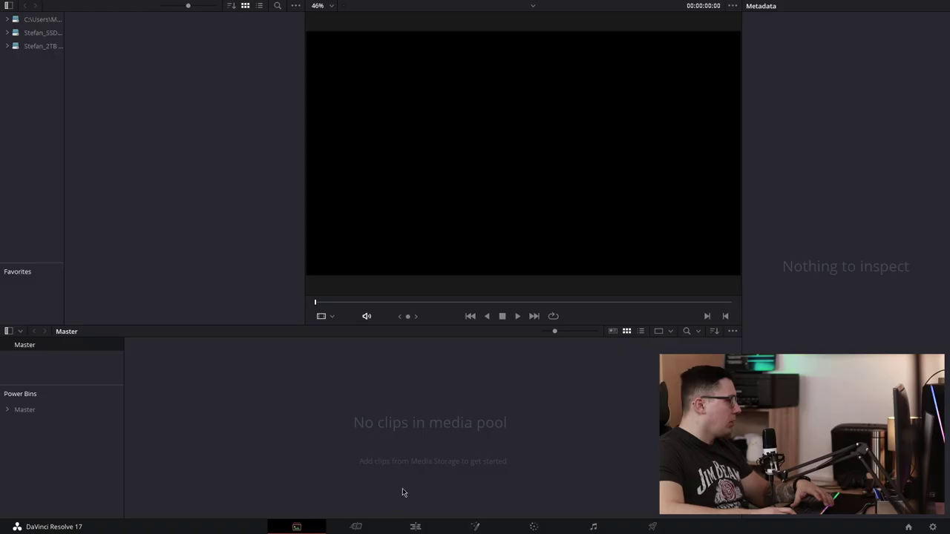
# On the Edit page, import the NCS music video clip and drag it onto a new timeline.
pyautogui.click(415, 526)
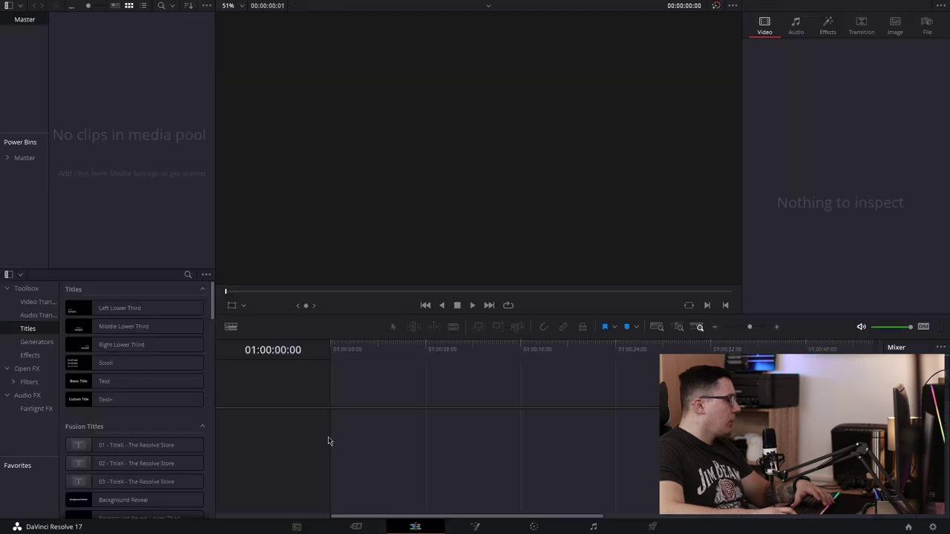
pyautogui.rightClick(150, 201)
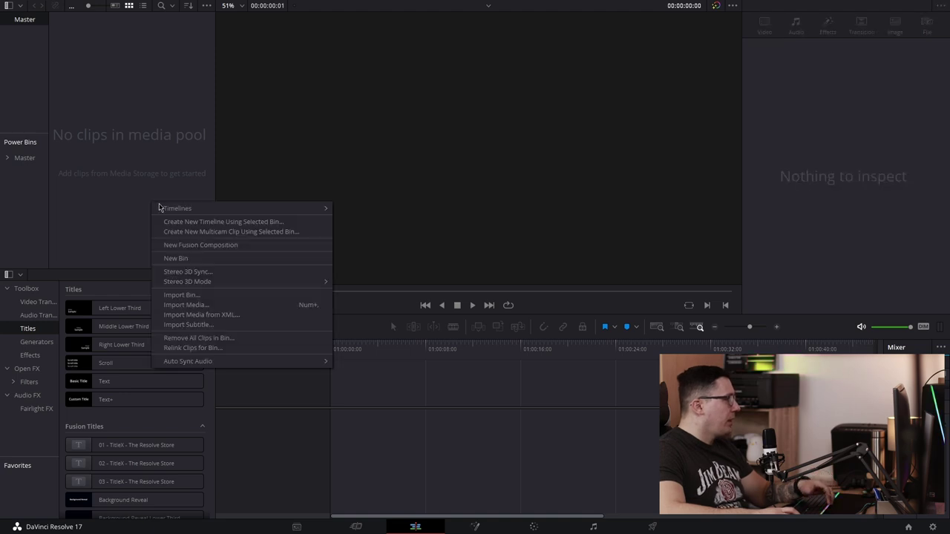
pyautogui.click(209, 305)
pyautogui.moveTo(80, 31)
pyautogui.mouseDown()
pyautogui.moveTo(369, 435)
pyautogui.moveTo(352, 436)
pyautogui.mouseUp()
# Select the clip's video and audio on Timeline 1, moving the playhead to 01:01:14:06.
pyautogui.click(418, 353)
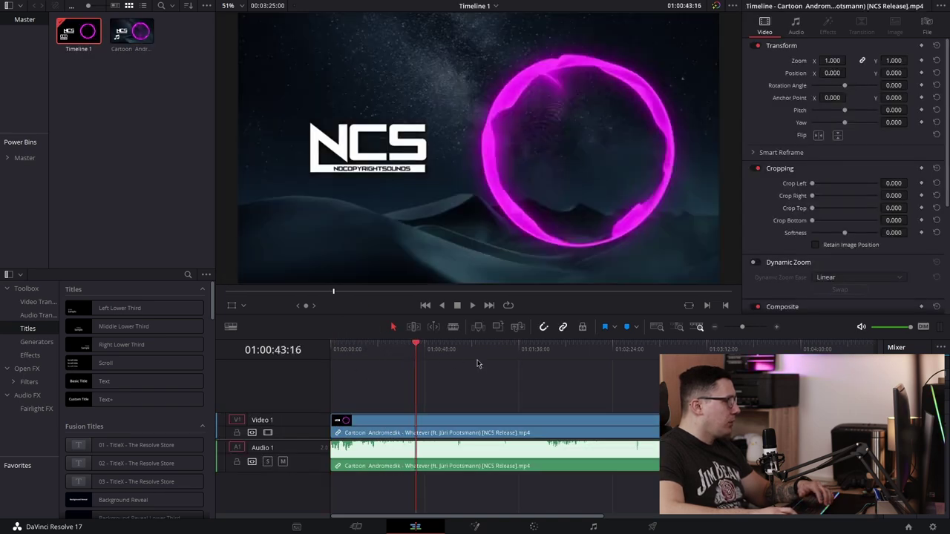
pyautogui.click(385, 429)
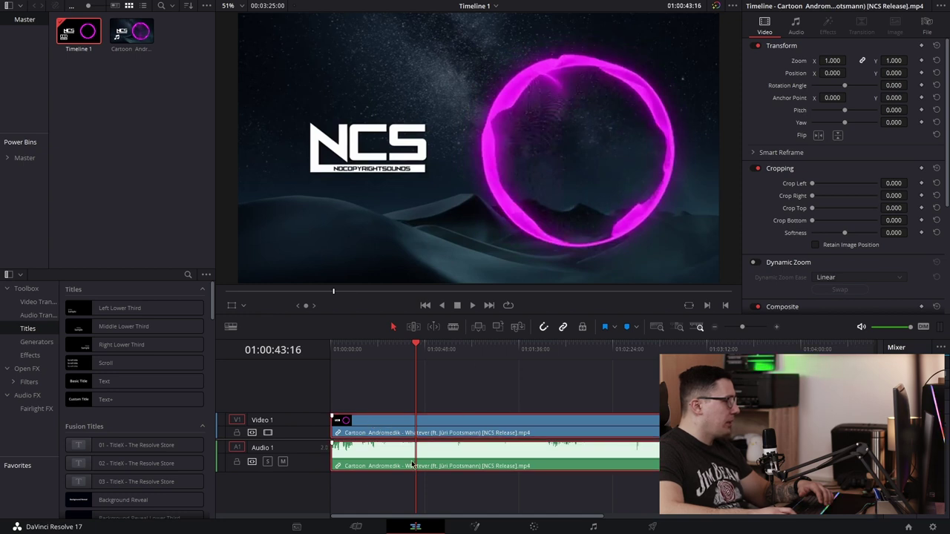
pyautogui.click(477, 439)
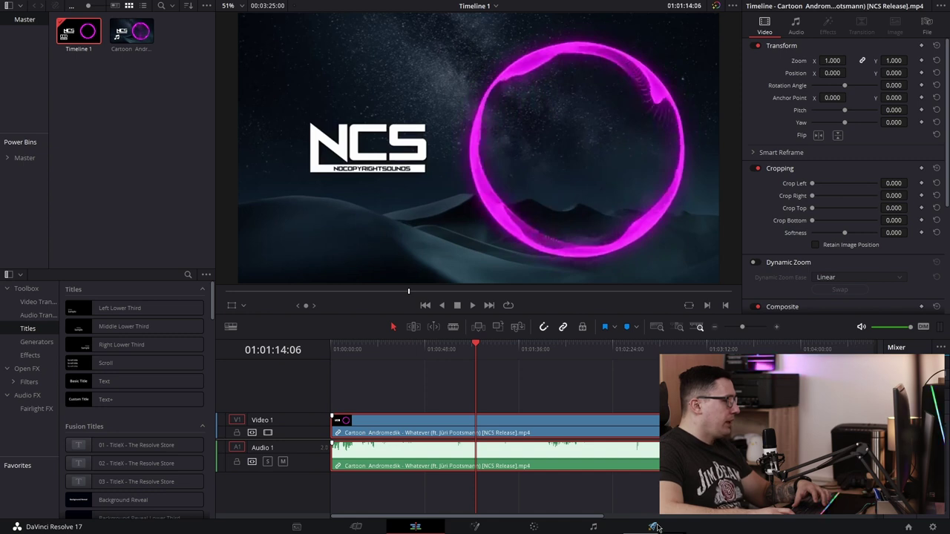
# On the Deliver page, choose the Audio Only render preset.
pyautogui.click(653, 527)
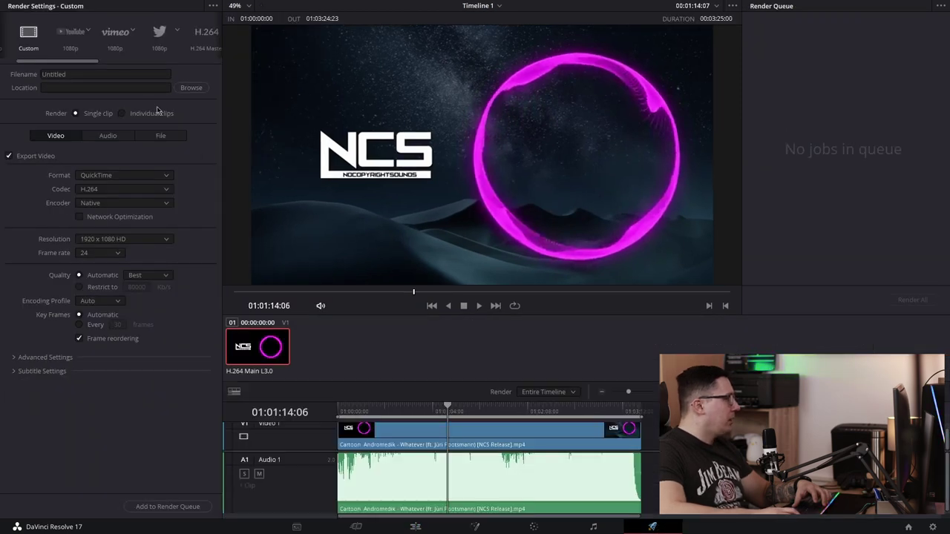
pyautogui.moveTo(75, 61); pyautogui.dragTo(199, 76)
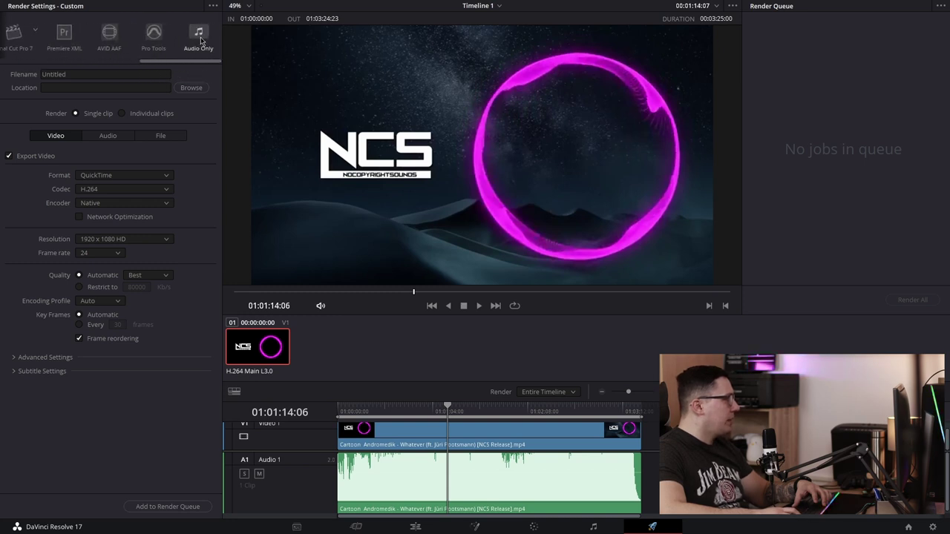
pyautogui.click(199, 34)
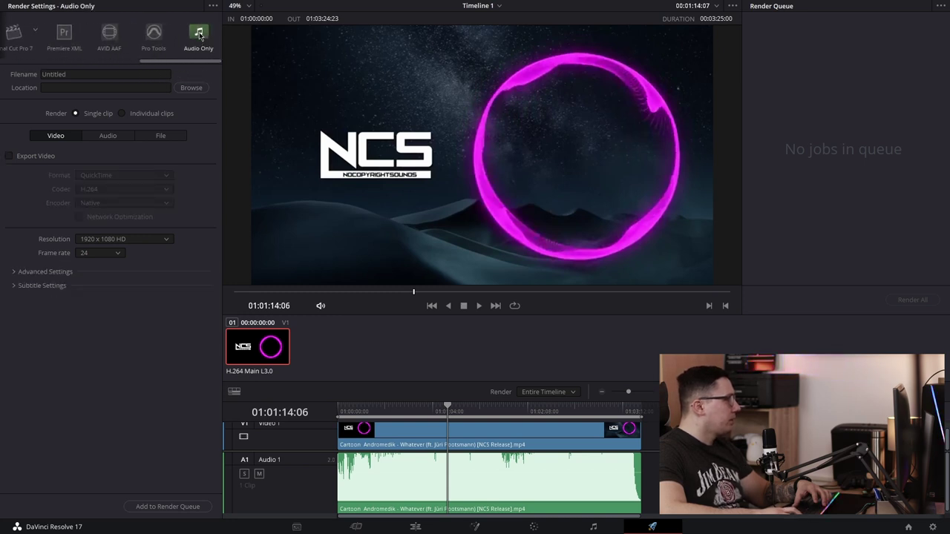
# Name the output file 'zene' and set its location to the Desktop.
pyautogui.click(101, 72)
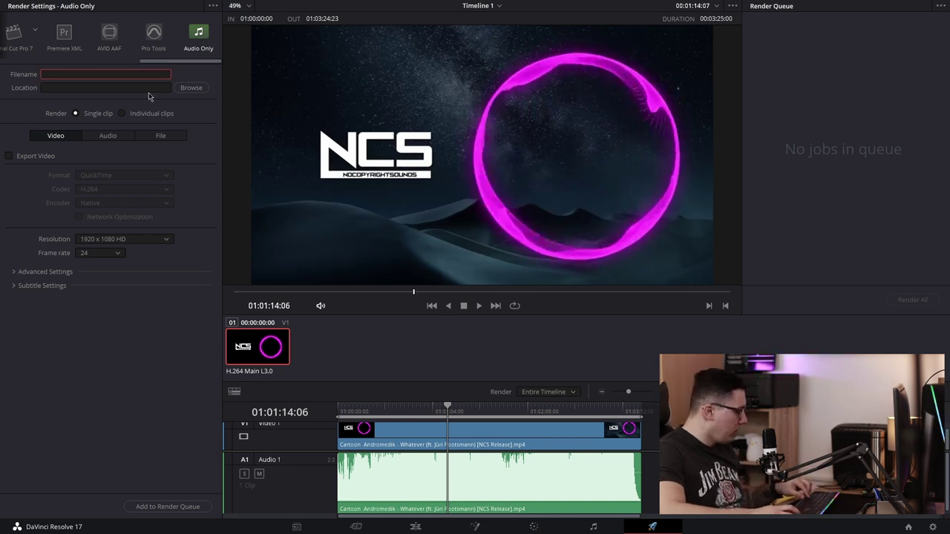
pyautogui.write('zene')
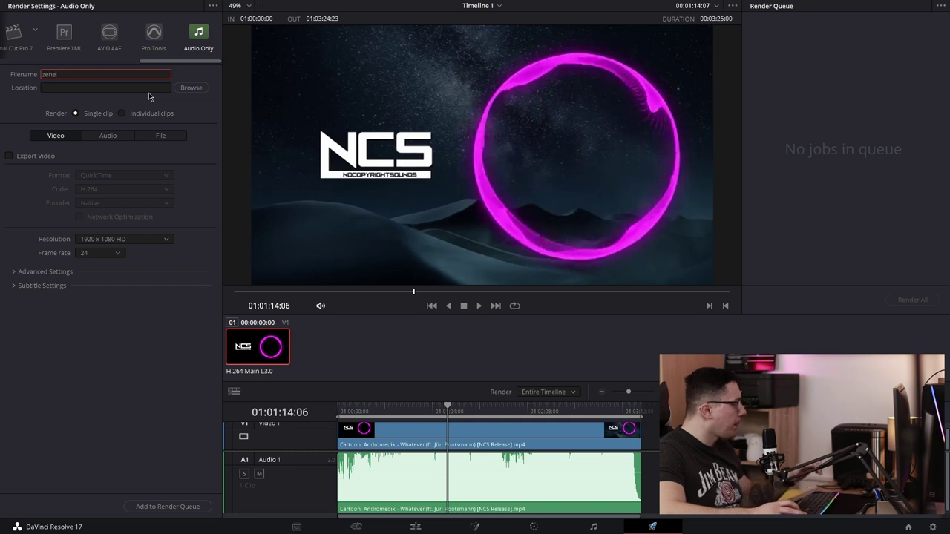
pyautogui.click(129, 87)
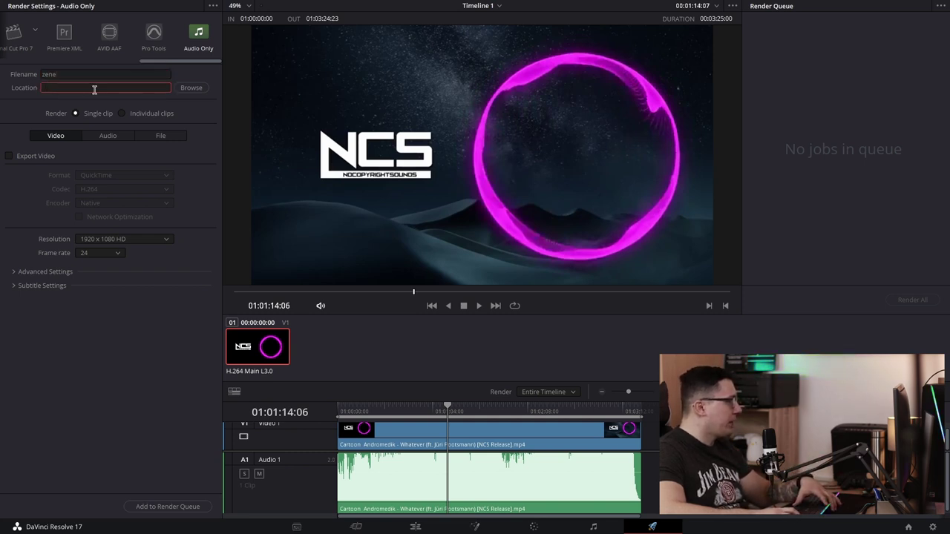
pyautogui.click(191, 89)
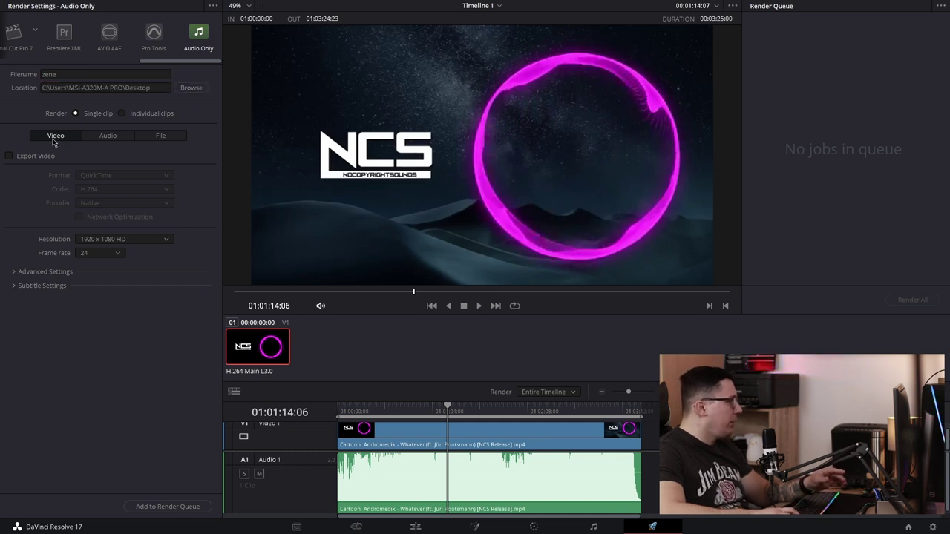
# Set the audio export to Wave, 48000 Hz and 32-bit, keeping Bus 1 (Stereo) as output.
pyautogui.click(123, 139)
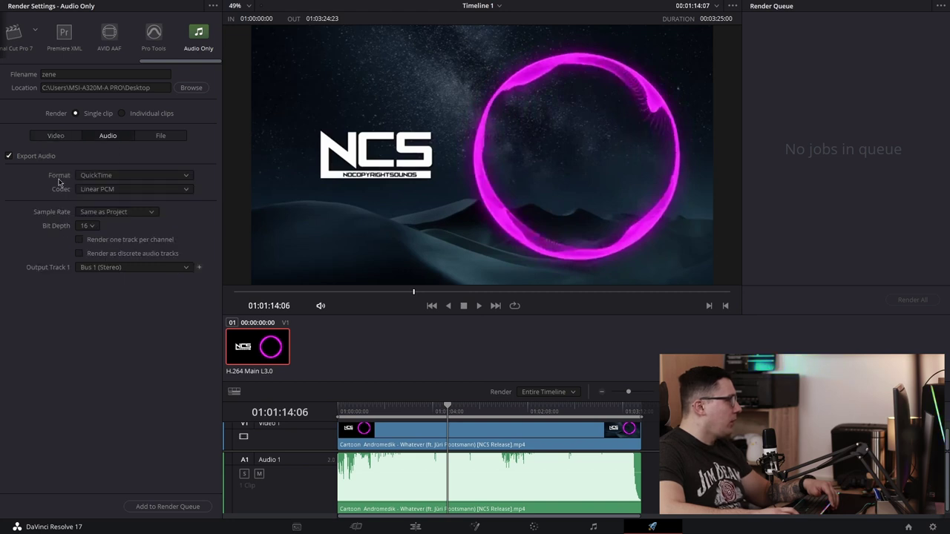
pyautogui.click(112, 177)
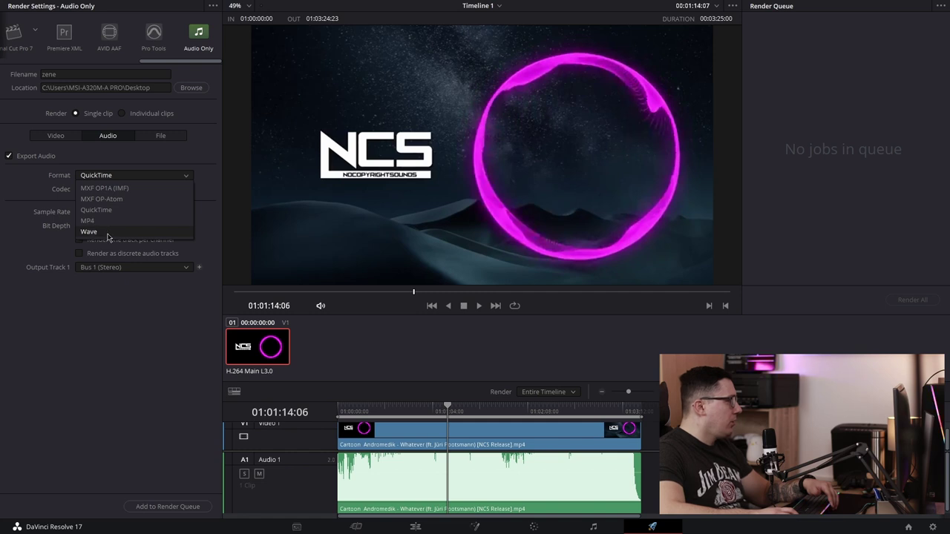
pyautogui.click(109, 233)
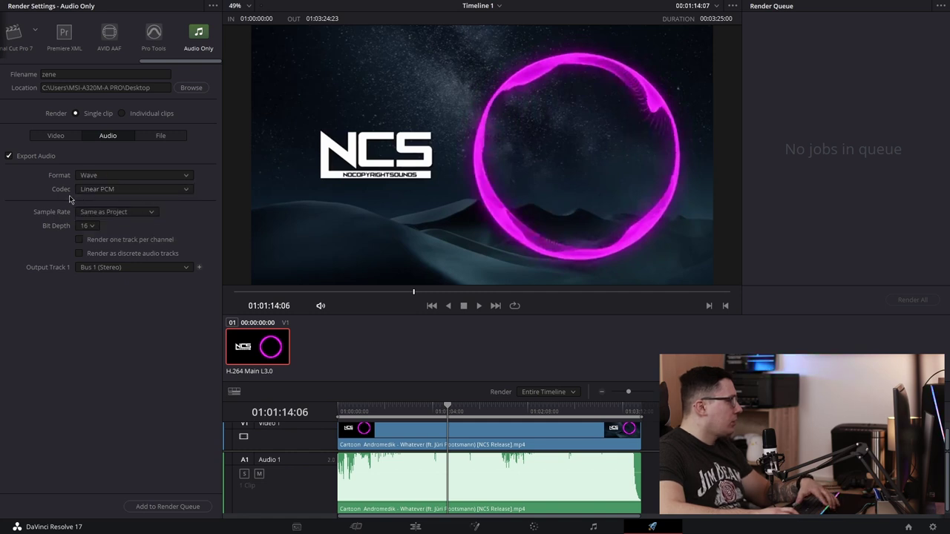
pyautogui.click(138, 213)
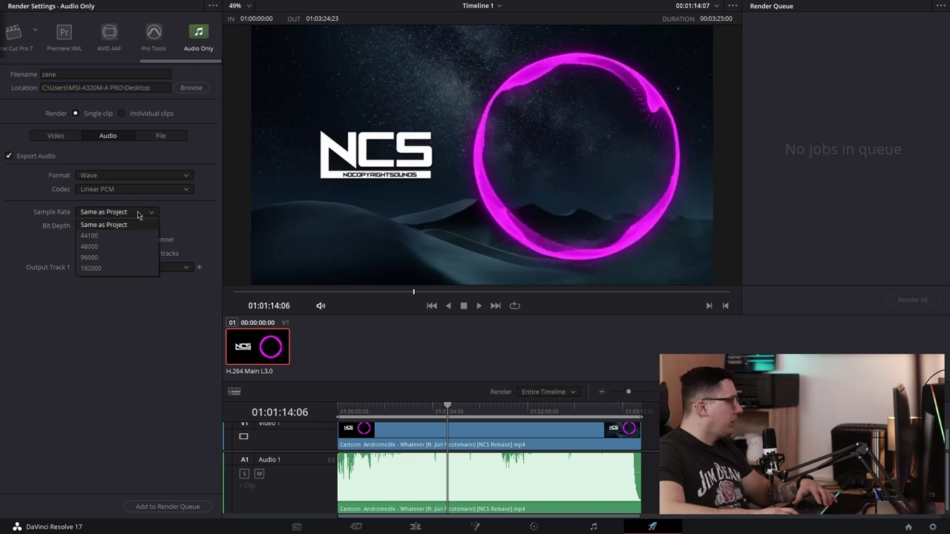
pyautogui.click(104, 248)
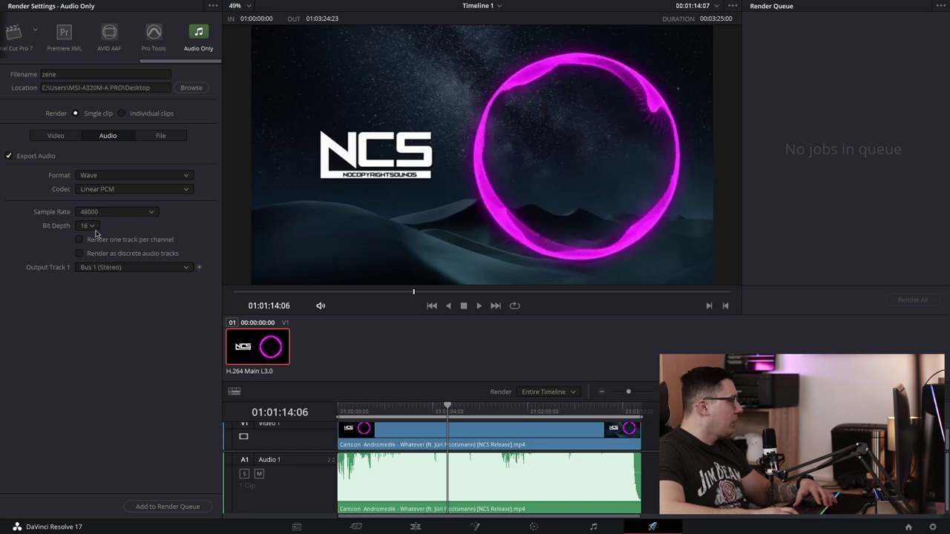
pyautogui.click(92, 230)
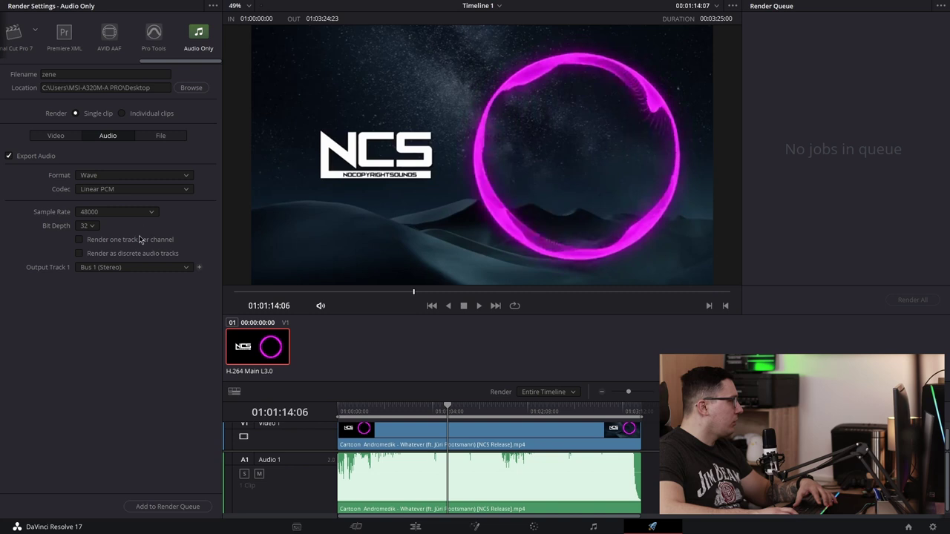
pyautogui.click(135, 269)
pyautogui.click(135, 271)
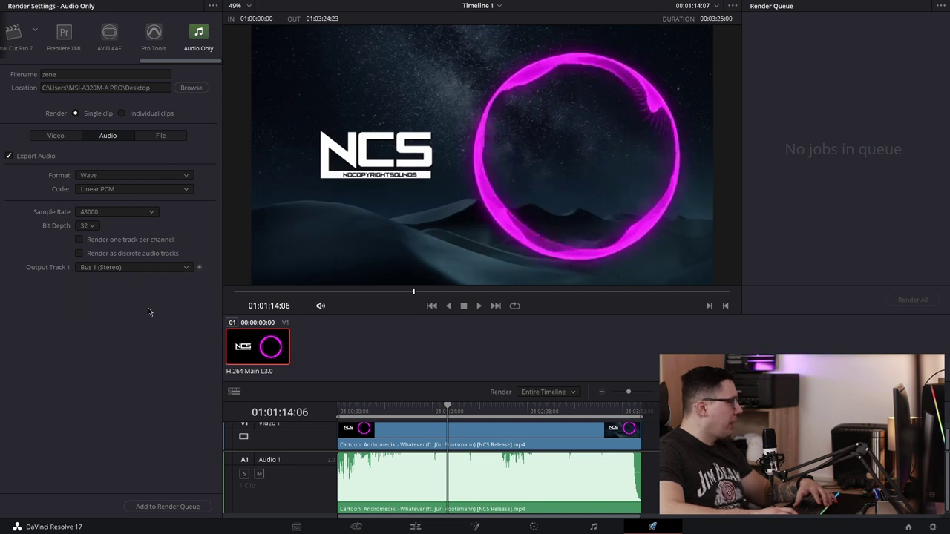
# Add the zene audio job to the Render Queue and render it.
pyautogui.click(189, 508)
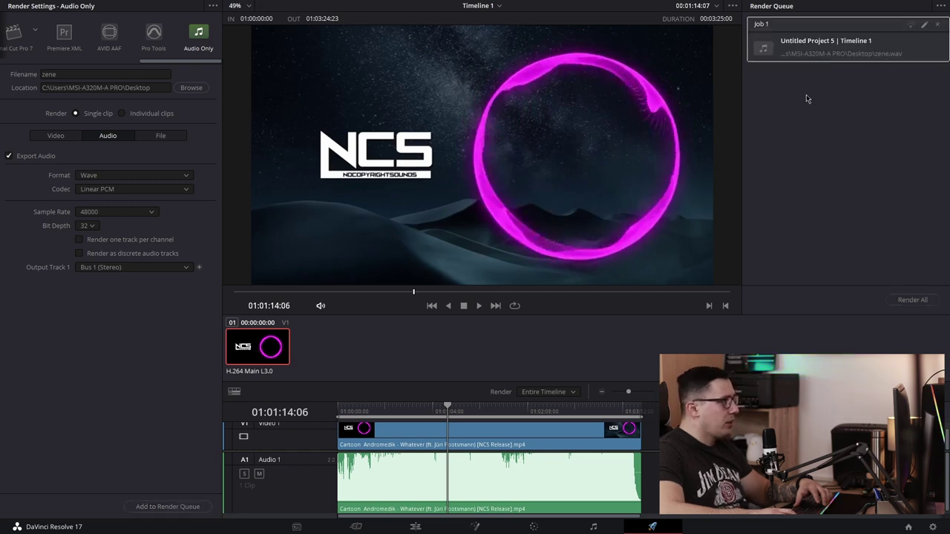
pyautogui.click(913, 300)
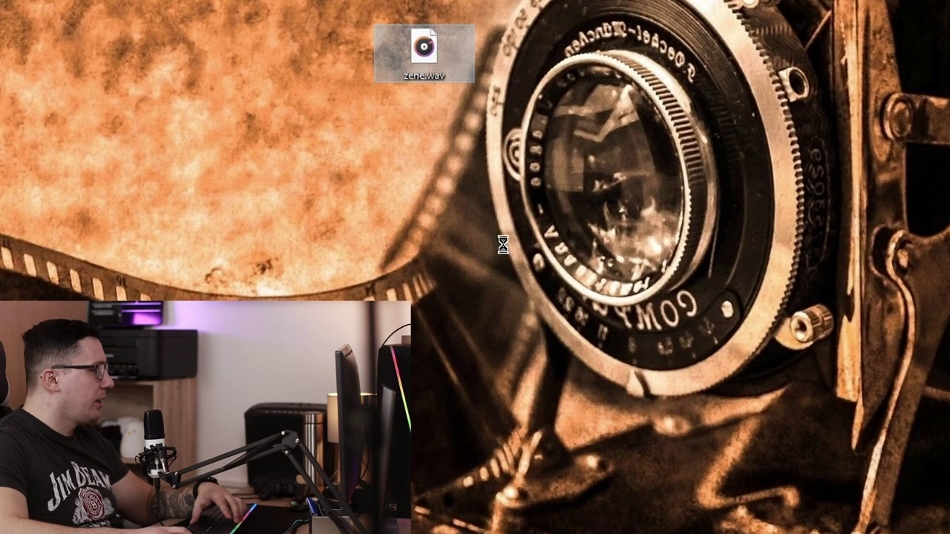
pyautogui.press('Menu')
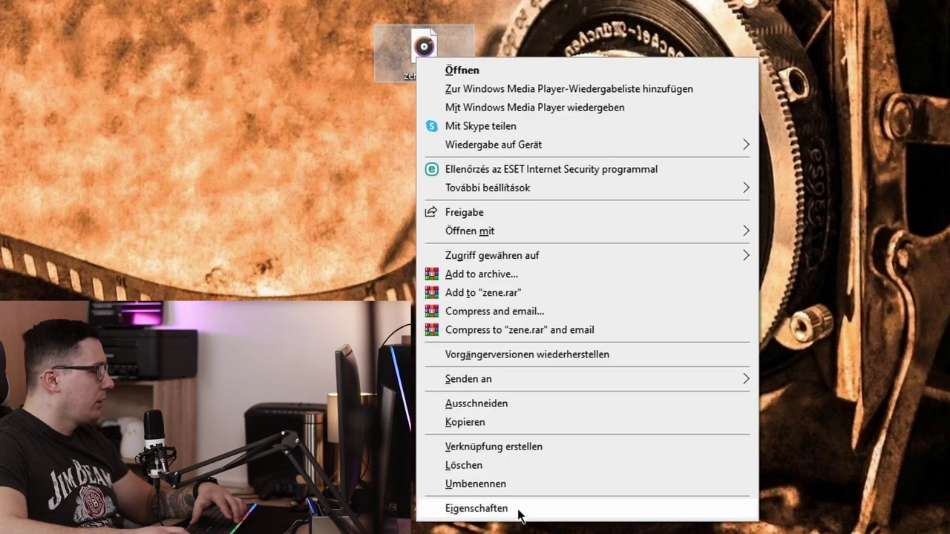
pyautogui.click(519, 515)
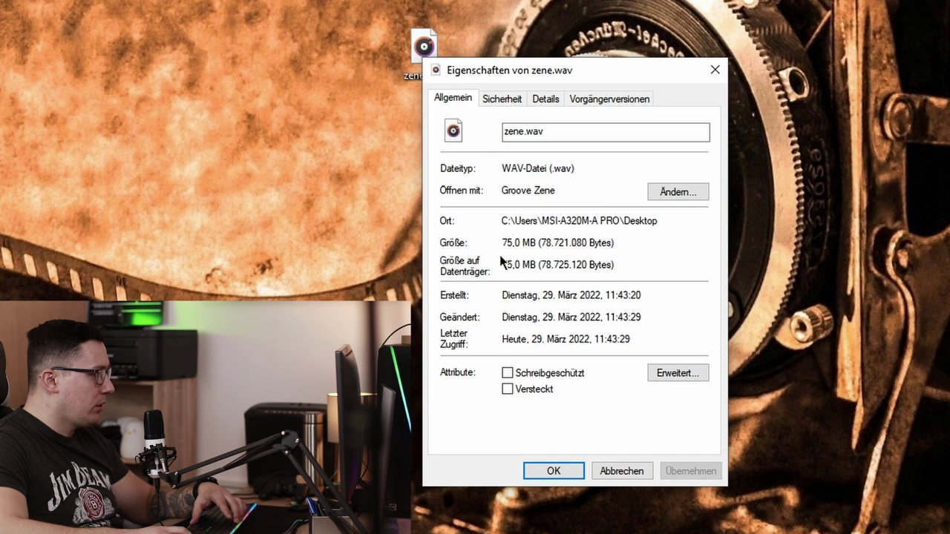
pyautogui.click(546, 98)
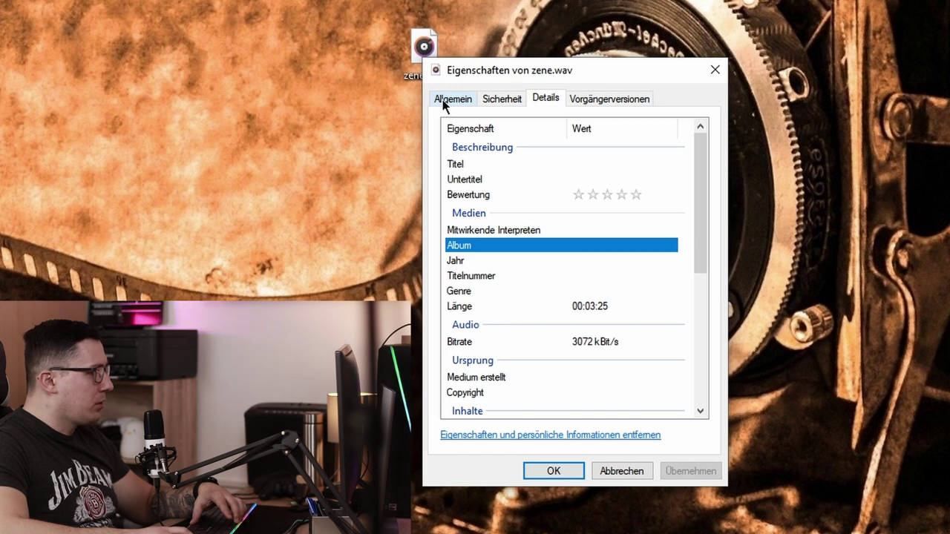
pyautogui.click(444, 100)
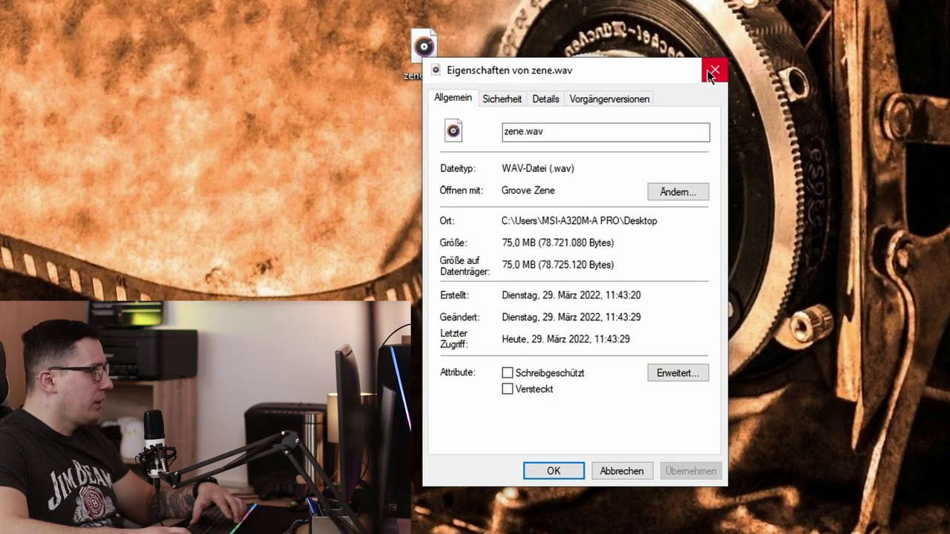
pyautogui.click(713, 71)
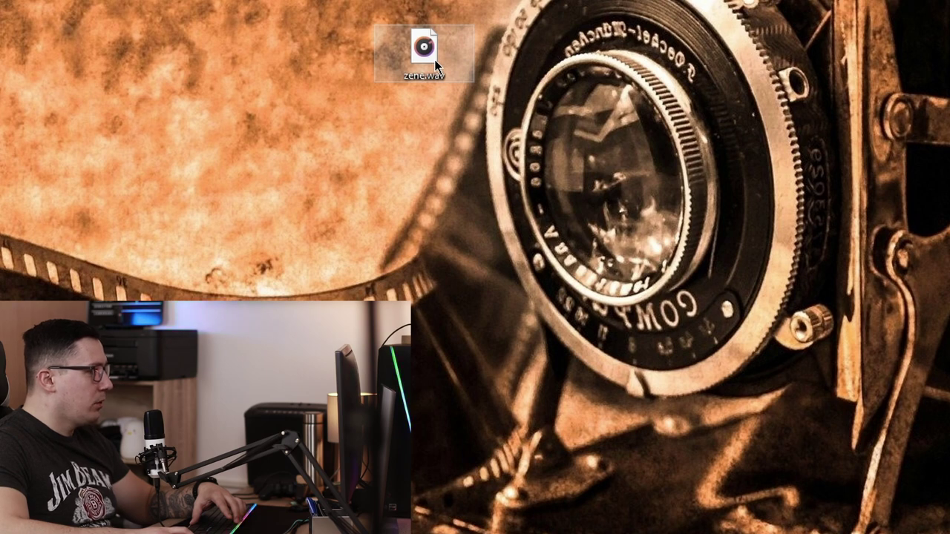
# Open zene.wav from the desktop in Groove Music for playback.
pyautogui.doubleClick(435, 60)
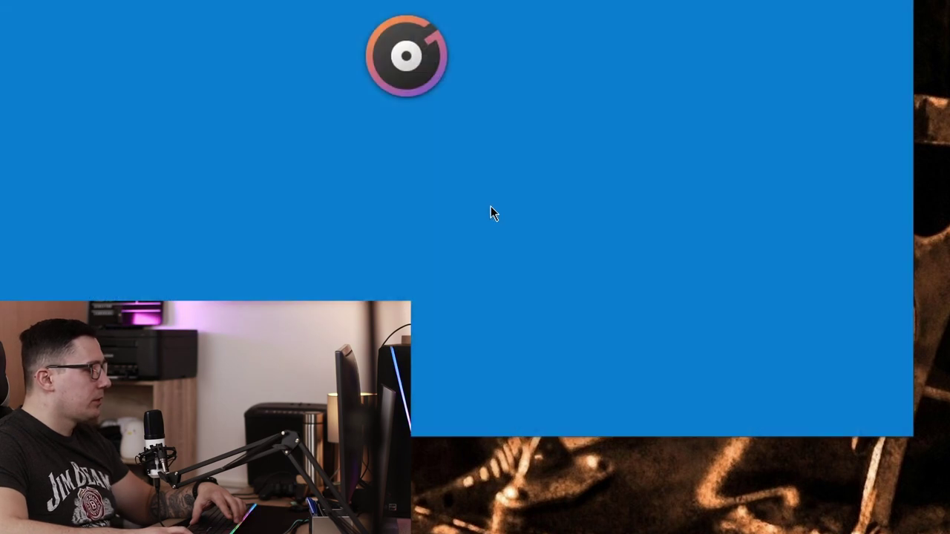